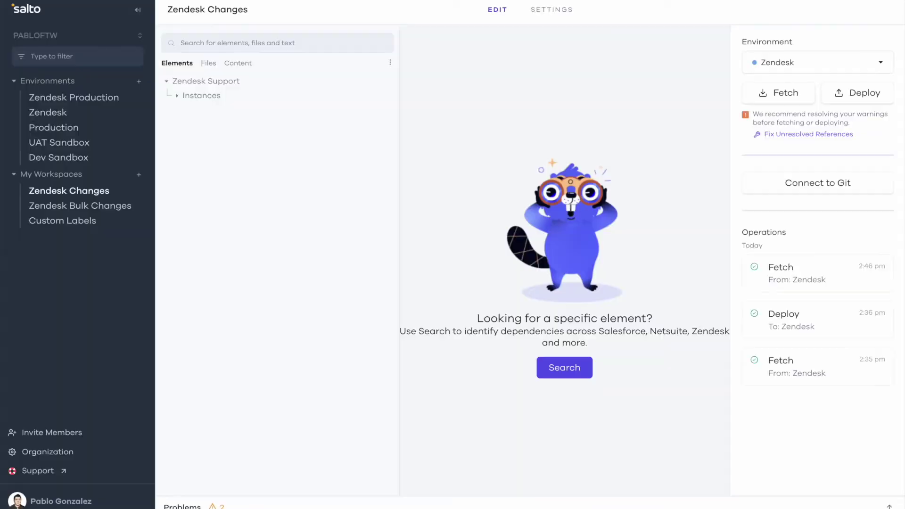
- Open the Zendesk Changes workspace and browse the configuration types under the Zendesk Support instances
mouse_move(42, 176)
left_click(81, 195)
left_click(176, 96)
scroll(216, 236, "down", 3)
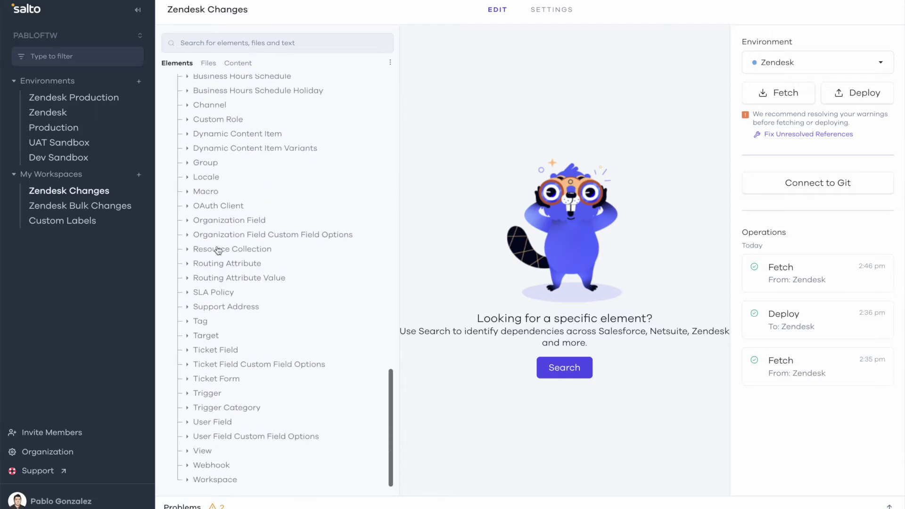
scroll(218, 250, "up", 3)
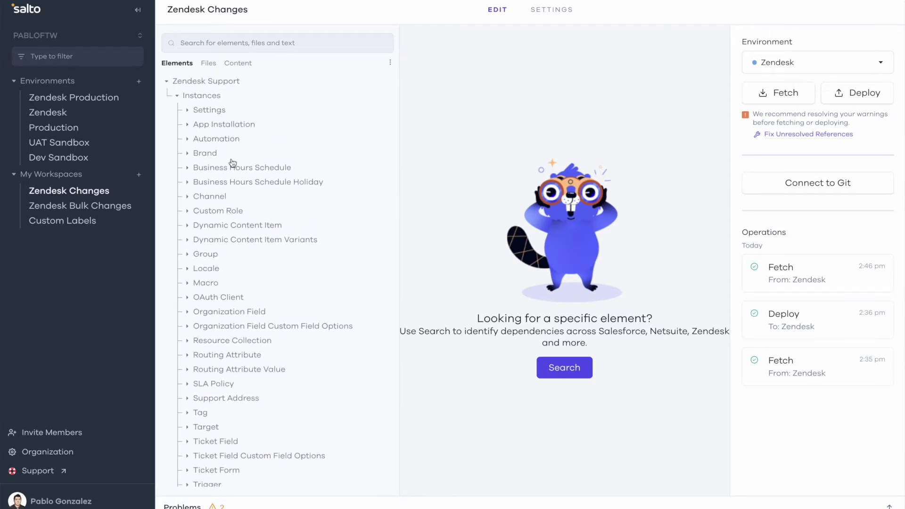
- Search the workspace's file content for "Support Engineer" and make room to read the full result paths
left_click(288, 43)
type("Support Engineer")
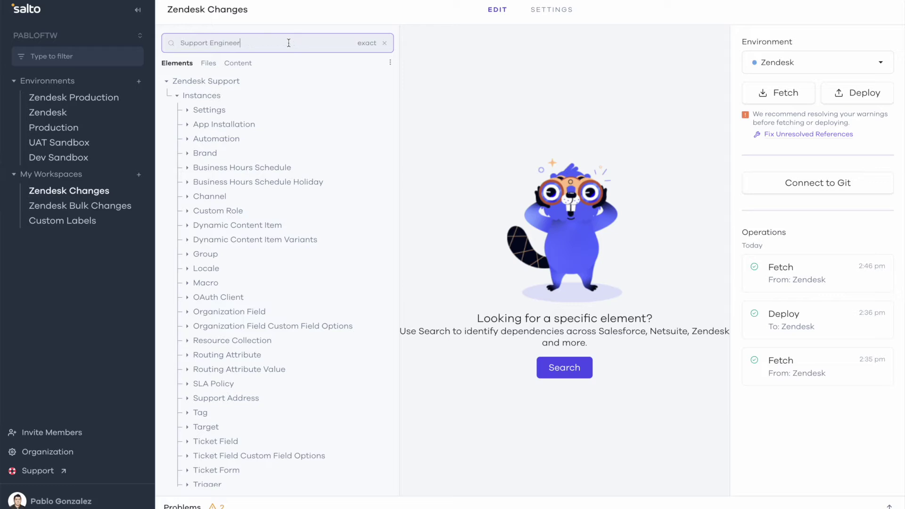
left_click(138, 10)
left_click(113, 64)
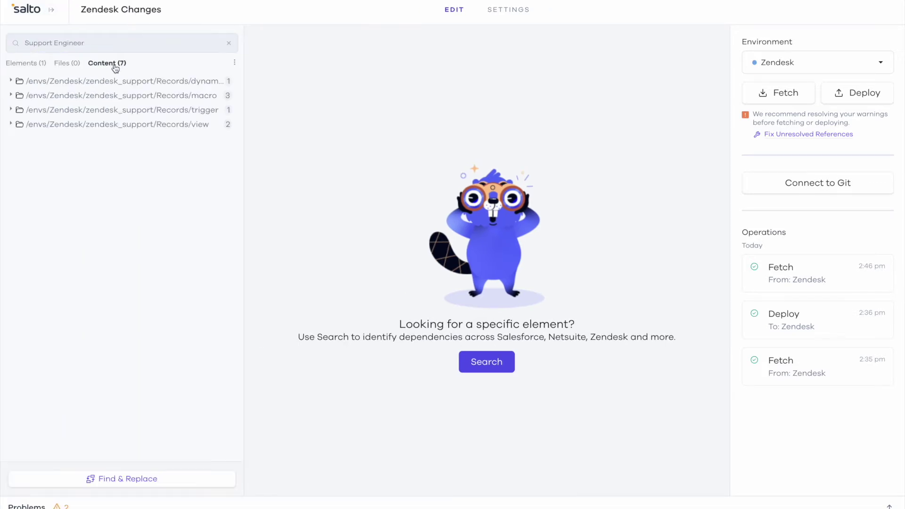
left_click_drag(242, 101, 319, 111)
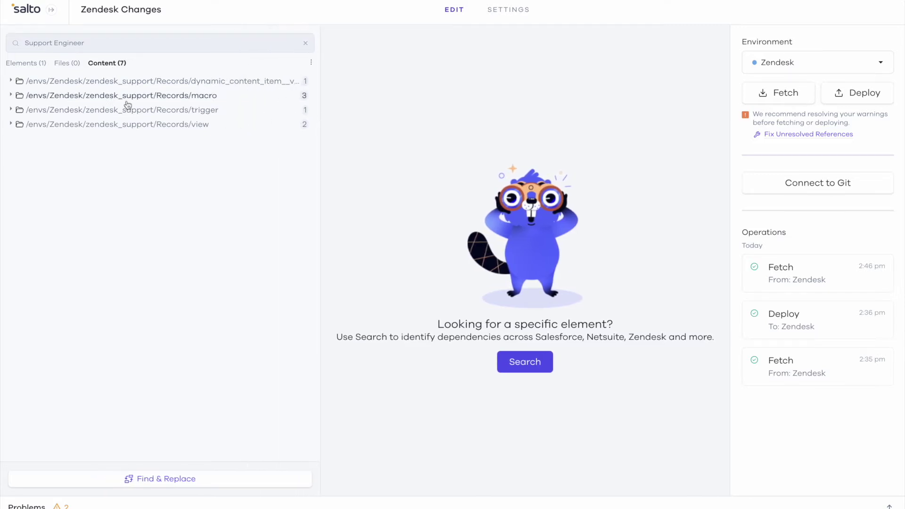
- Expand the dynamic content, macro, trigger and view result folders to list the files containing the search term
left_click(10, 81)
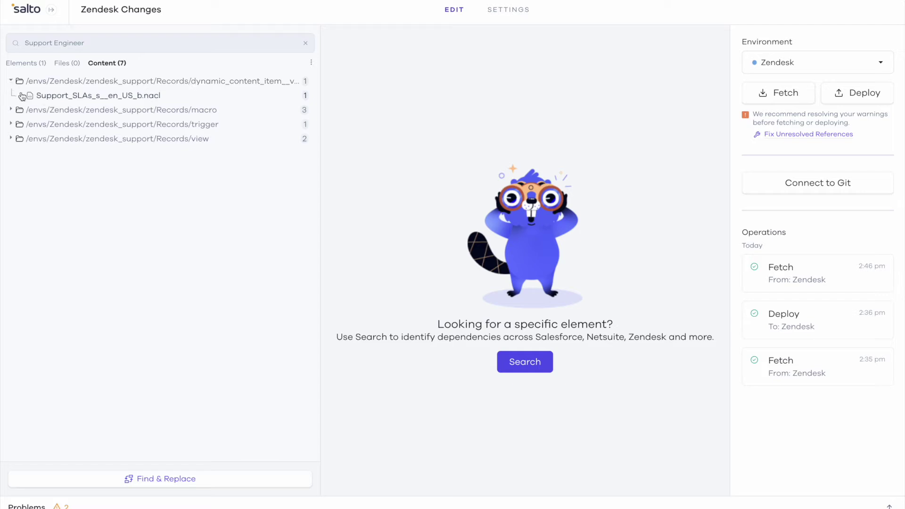
left_click(21, 95)
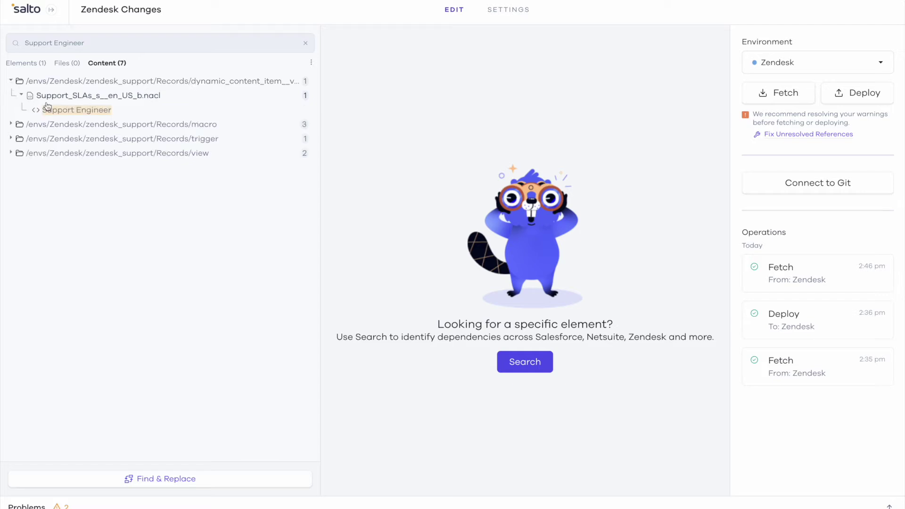
left_click(11, 125)
left_click(11, 182)
left_click(11, 210)
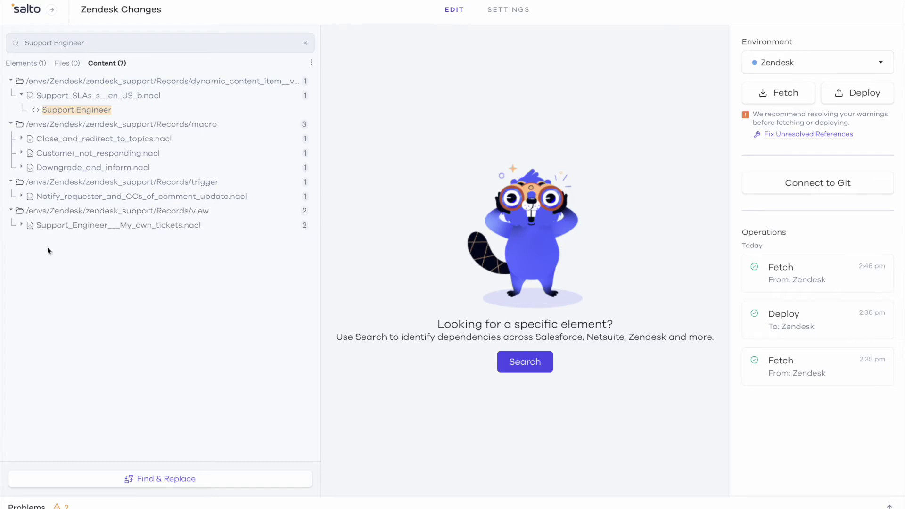
- Inspect the "Support Engineer" matches in Downgrade_and_inform.nacl and in the title of the Support_Engineer___My_own_tickets.nacl view
left_click(21, 167)
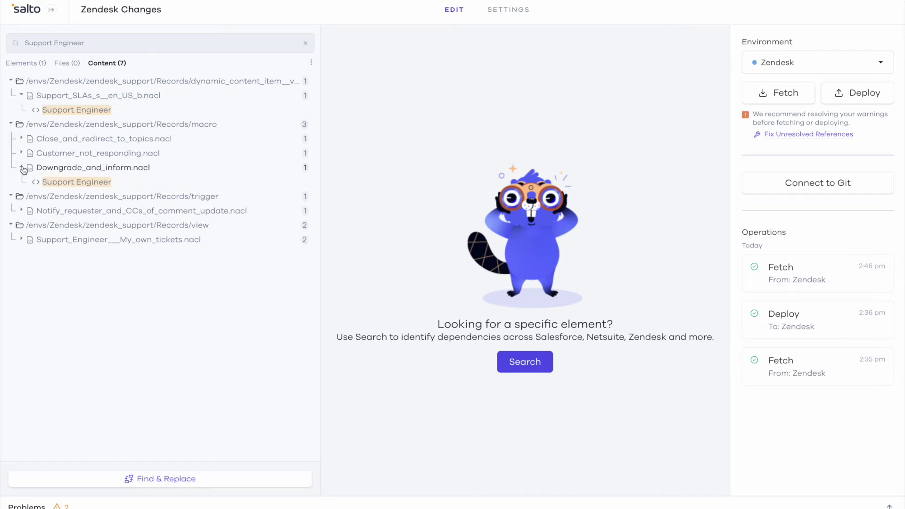
left_click(66, 184)
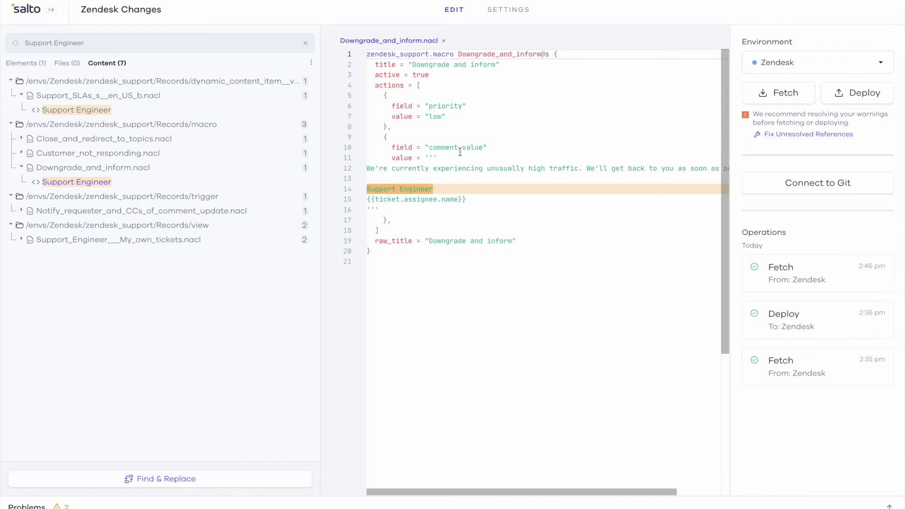
left_click(21, 240)
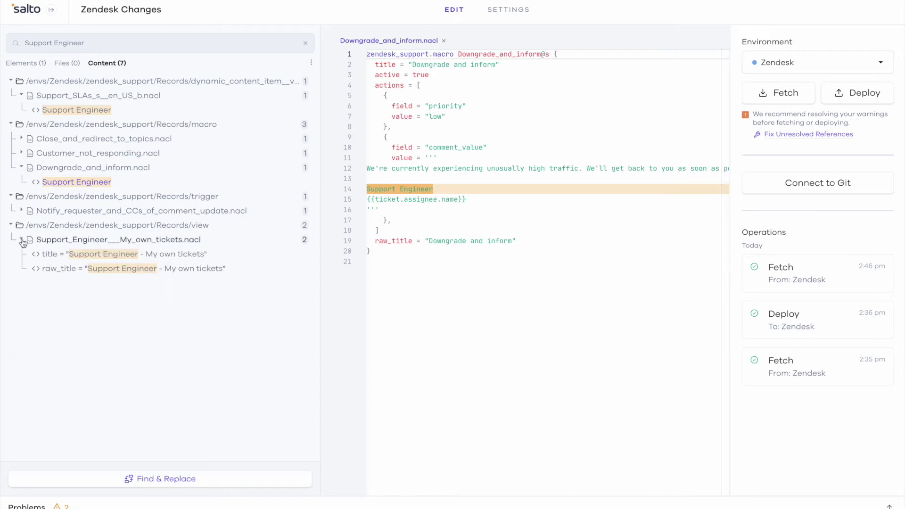
left_click(59, 255)
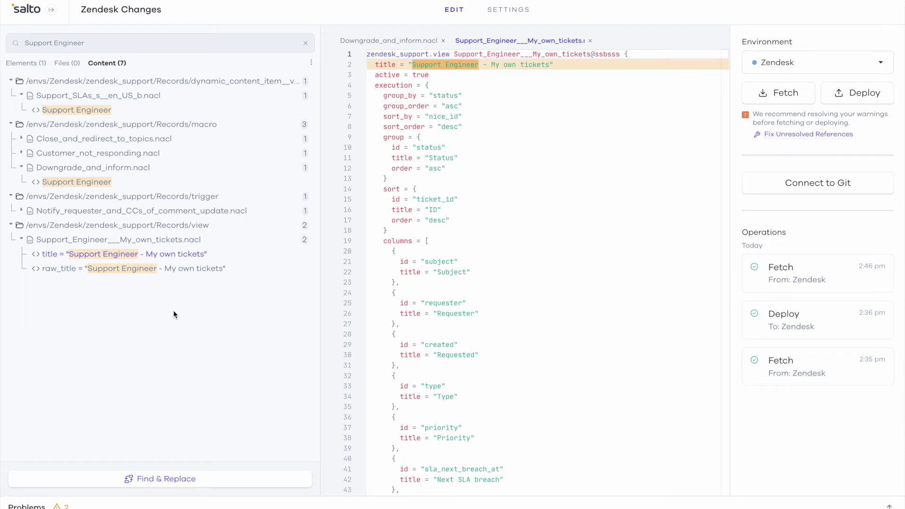
- Set up a Find & Replace of "Support Engineer" with "Success Agent"
left_click(190, 479)
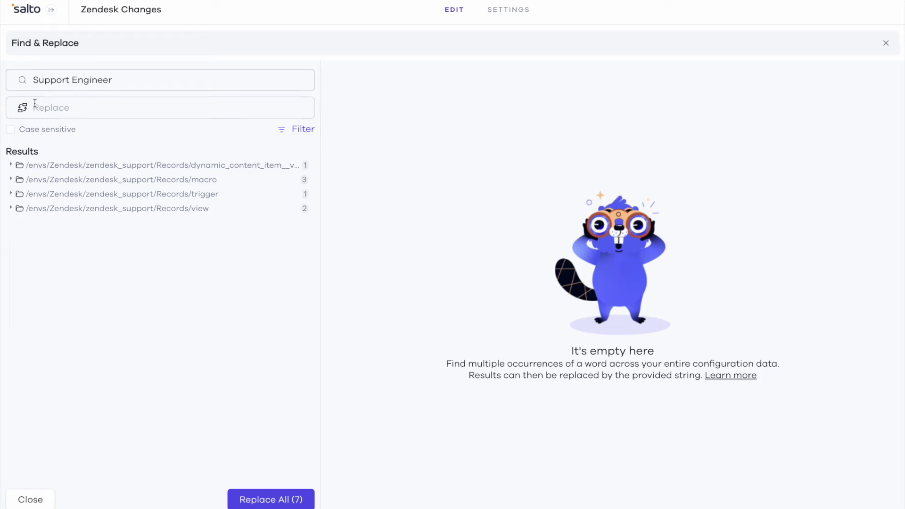
left_click(194, 109)
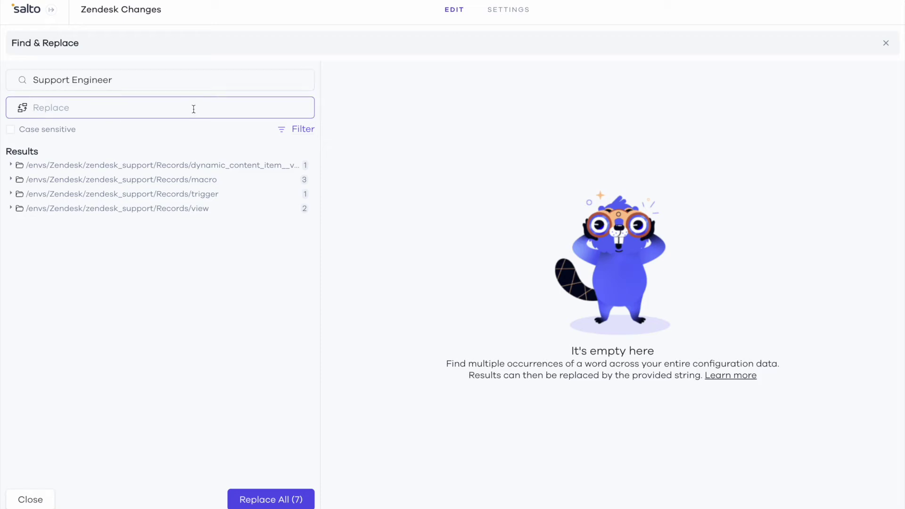
type("SuccesssAgent")
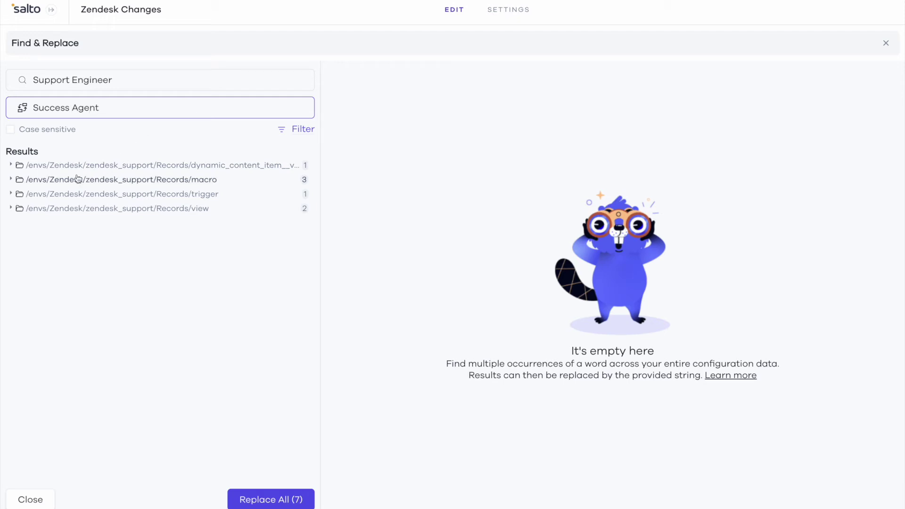
- Preview the replacement in the Close_and_redirect_to_topics.nacl macro and in the title of the My own tickets view
left_click(11, 180)
left_click(20, 193)
left_click(73, 208)
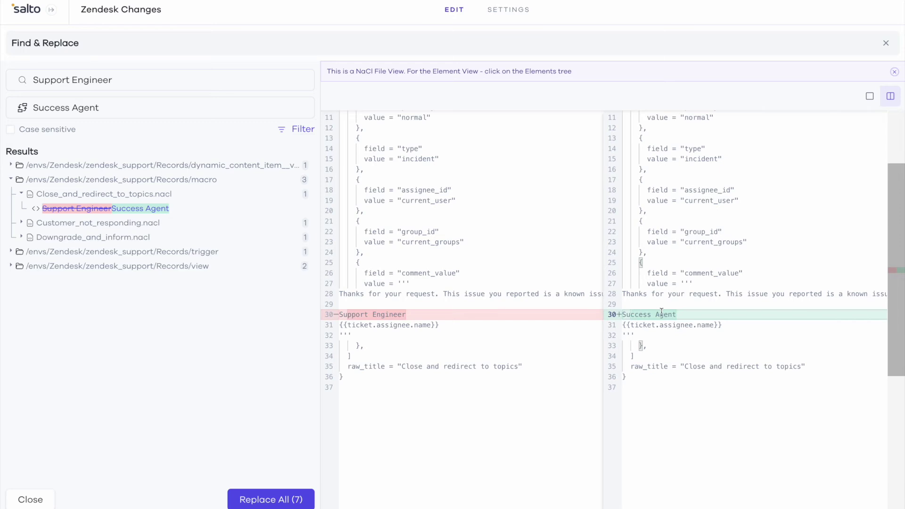
left_click(10, 266)
left_click(54, 281)
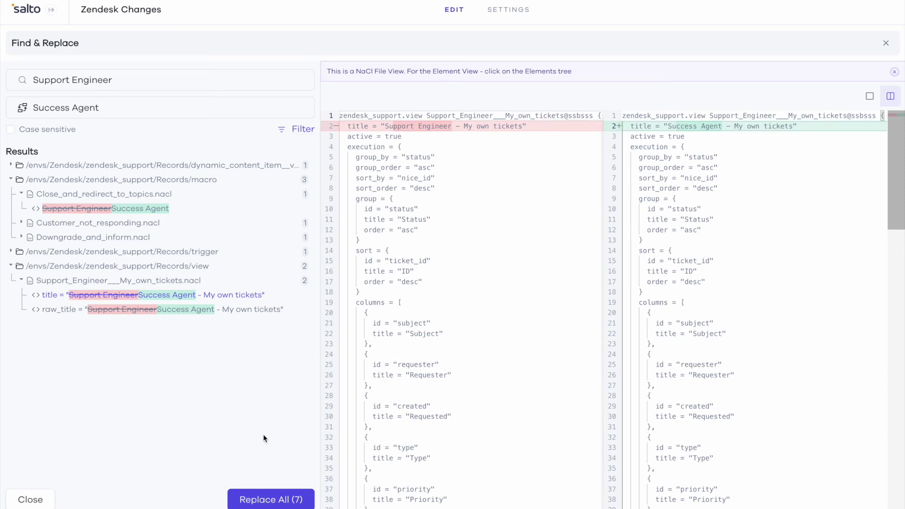
- Replace all occurrences of "Support Engineer" with "Success Agent" and close Find & Replace
left_click(266, 500)
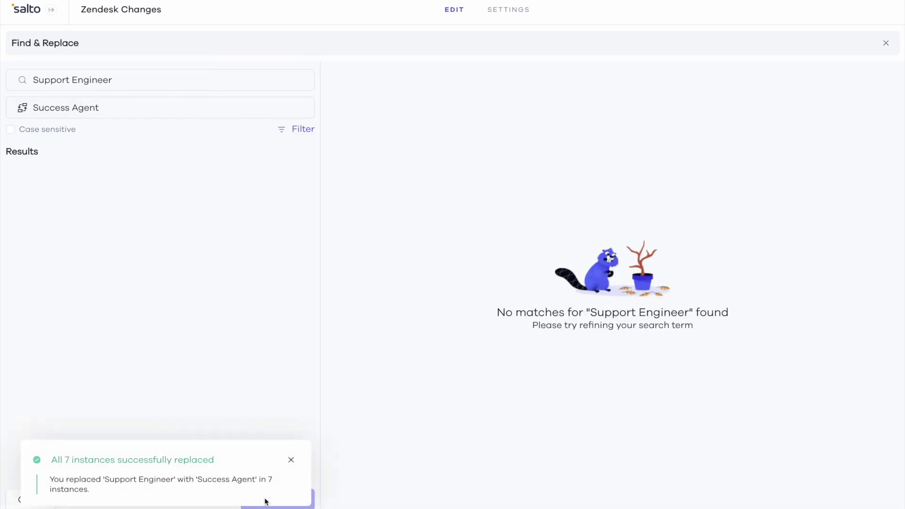
left_click(290, 462)
left_click(29, 500)
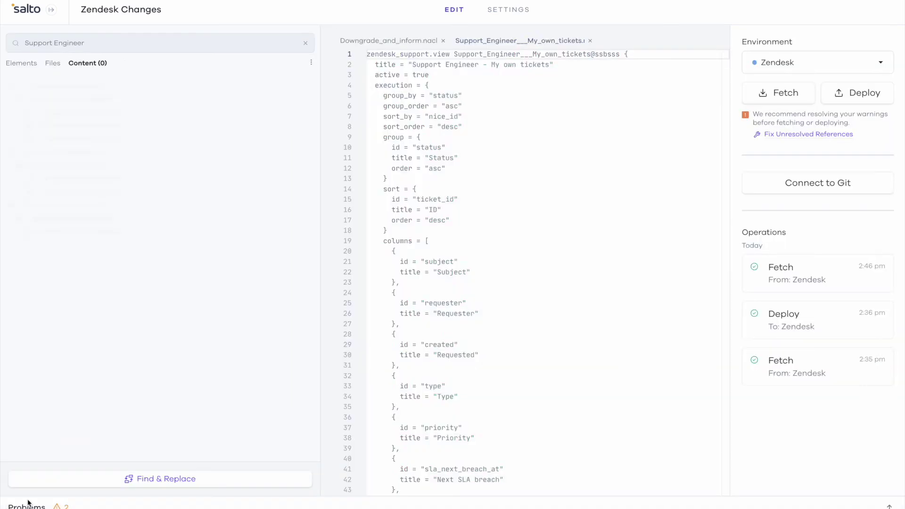
- Start a deployment to the Zendesk environment and review the planned changes to the Support_Engineer___My_own_tickets view
left_click(858, 94)
left_click(858, 177)
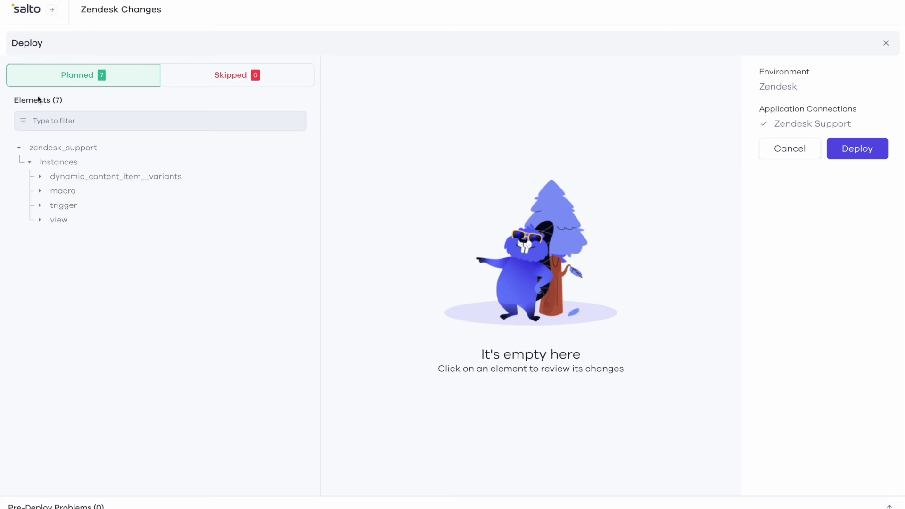
left_click(40, 221)
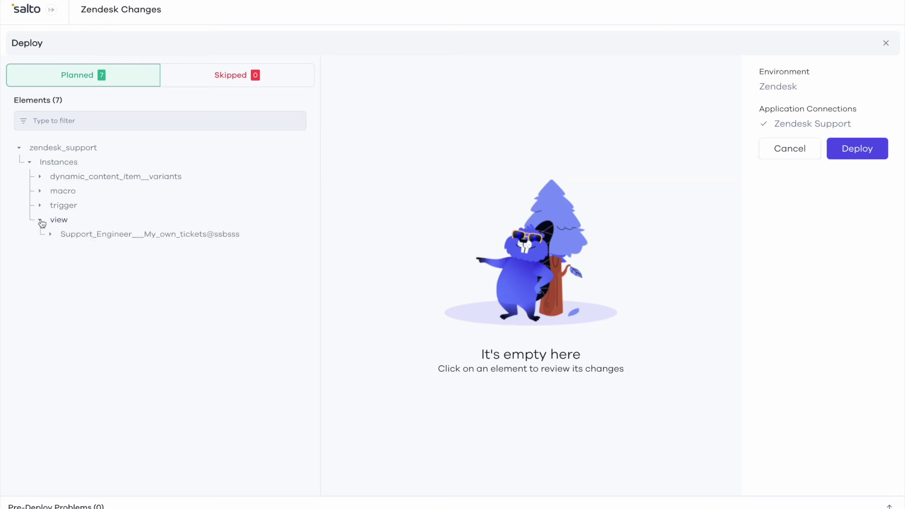
left_click(64, 236)
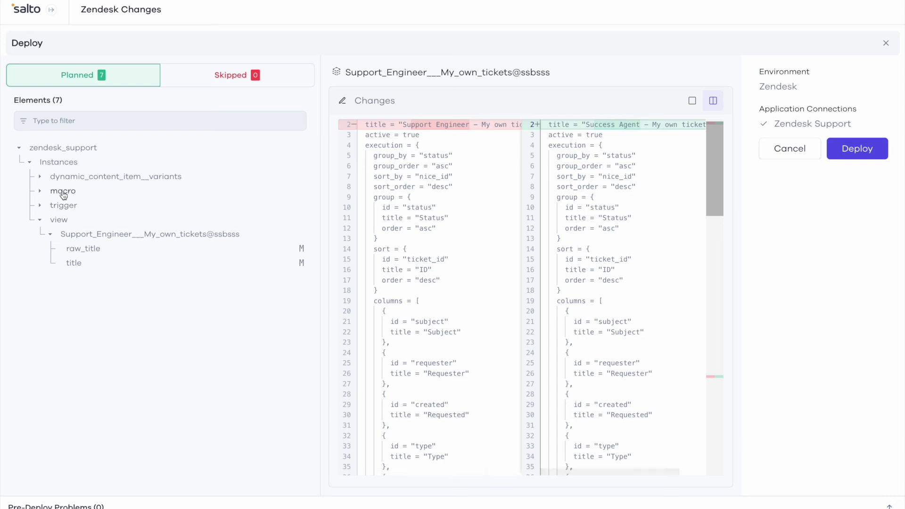
- Review the planned change to the Close_and_redirect_to_topics macro in the deployment preview
left_click(40, 193)
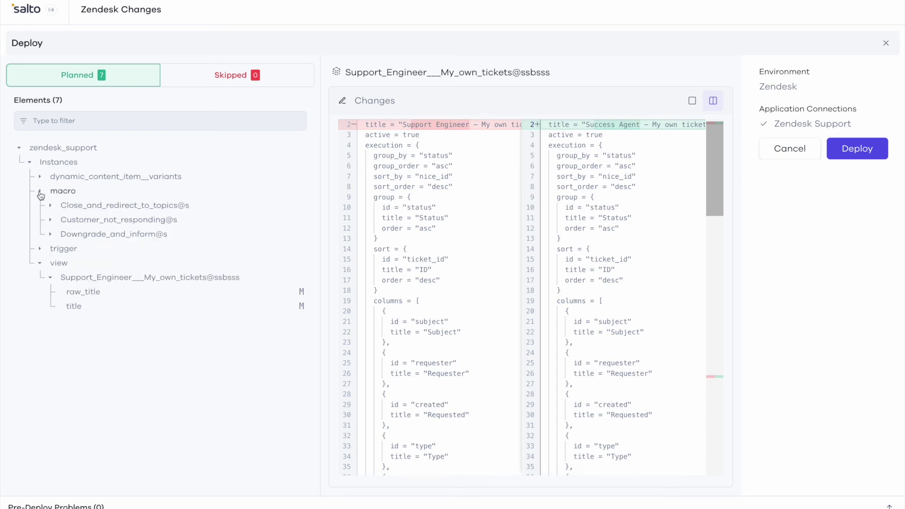
left_click(69, 207)
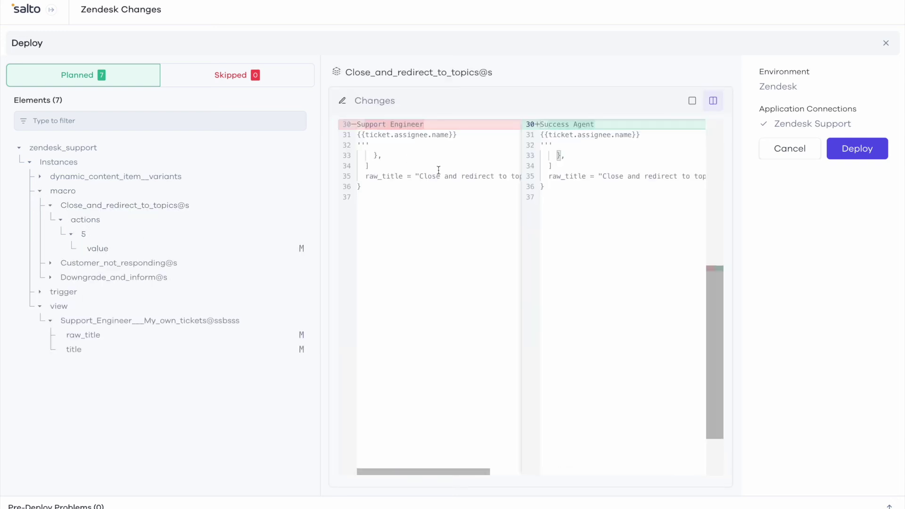
scroll(438, 169, "up", 2)
scroll(438, 170, "up", 1)
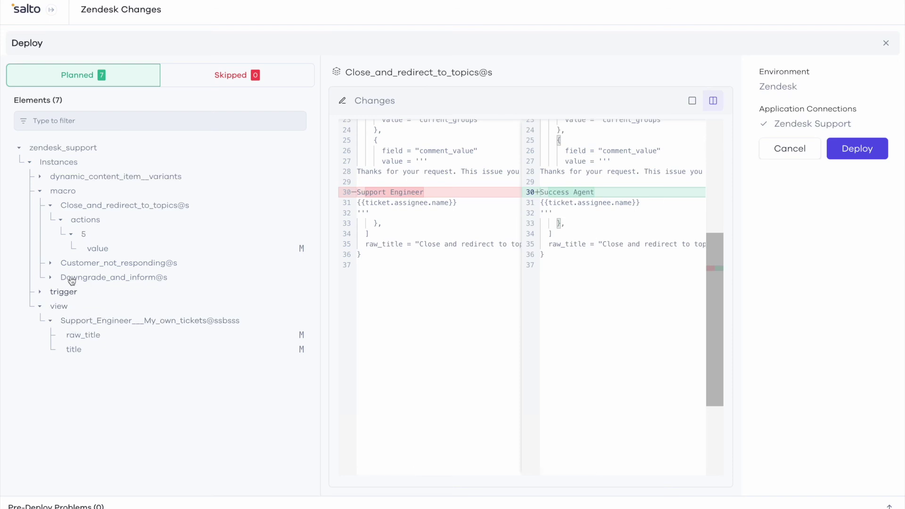
- Review the content change of the Support_SLAs_s__en_US_b dynamic content variant and deploy all planned changes to Zendesk
left_click(40, 177)
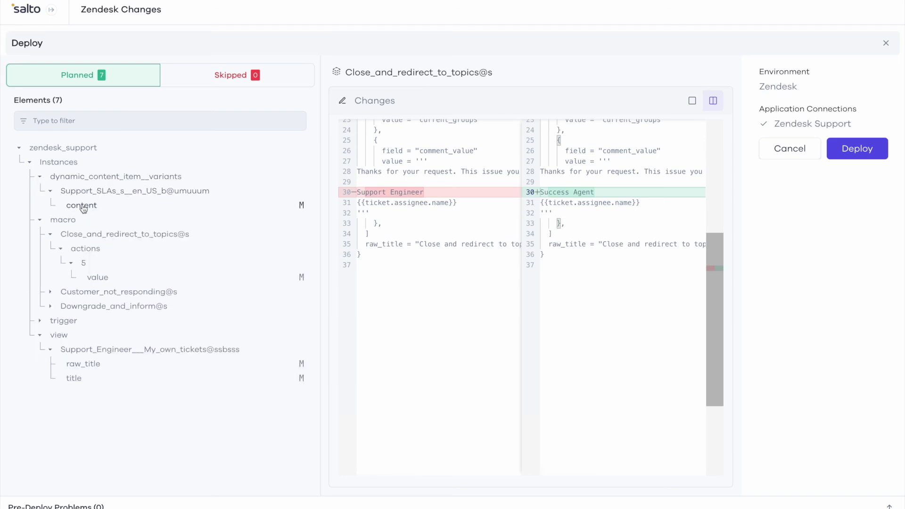
left_click(97, 205)
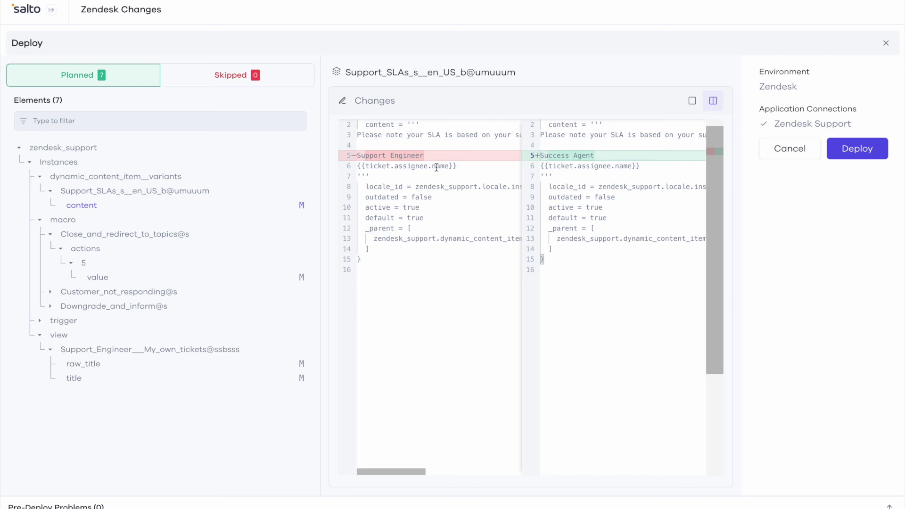
left_click(857, 154)
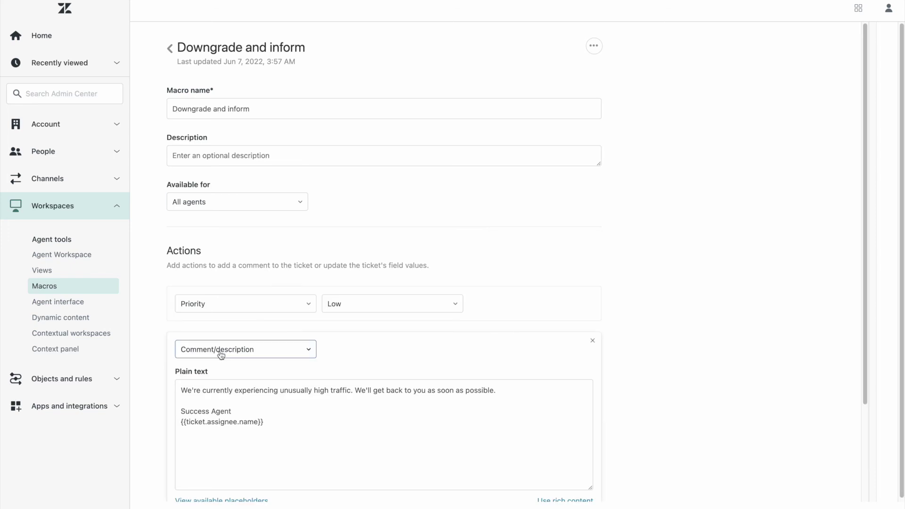
- In Zendesk Admin Center, check the signature in the Downgrade and inform macro and look up the Success Agent view among the shared views
left_click_drag(247, 414, 180, 414)
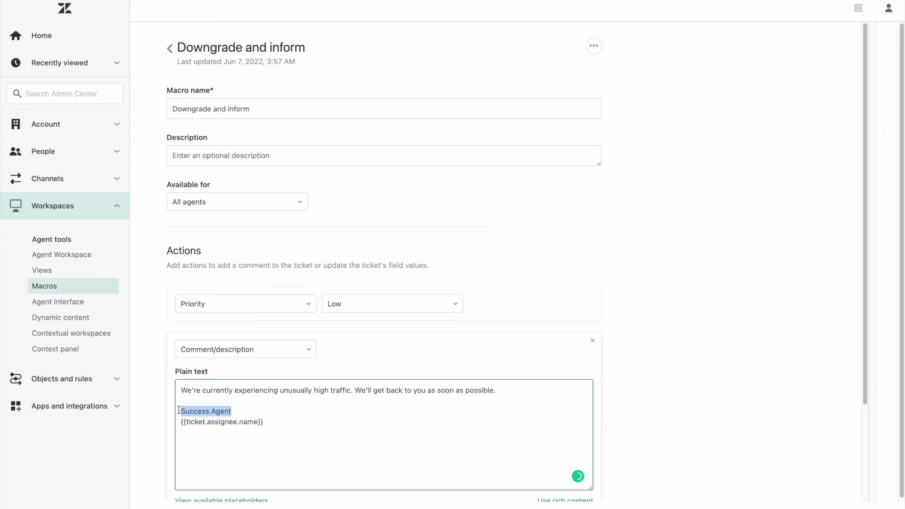
left_click(77, 100)
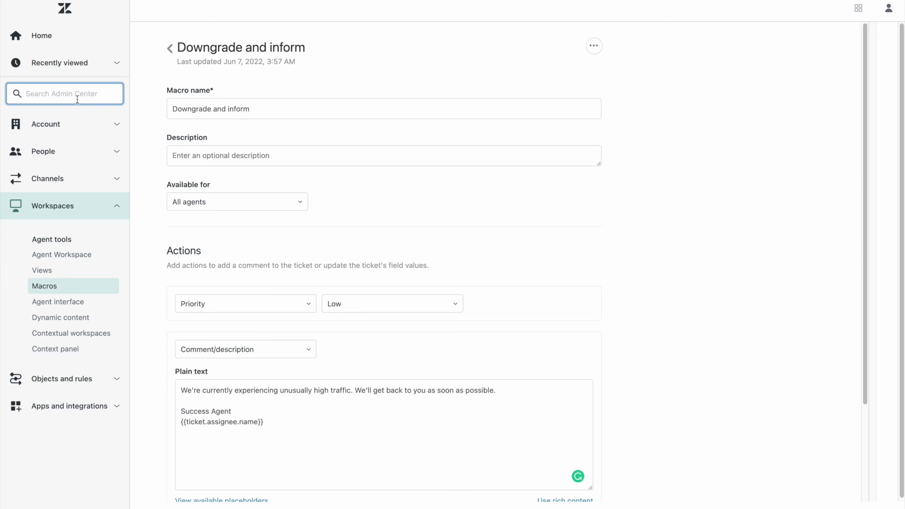
type("views")
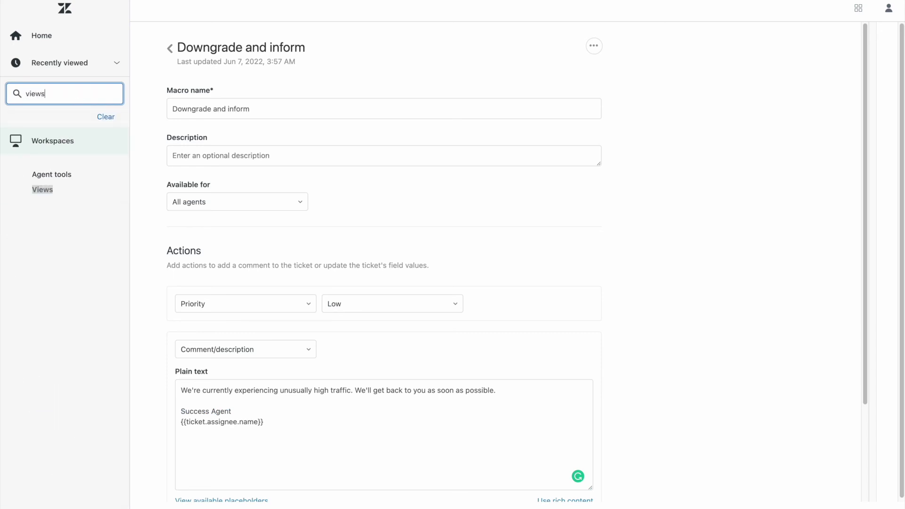
left_click(45, 190)
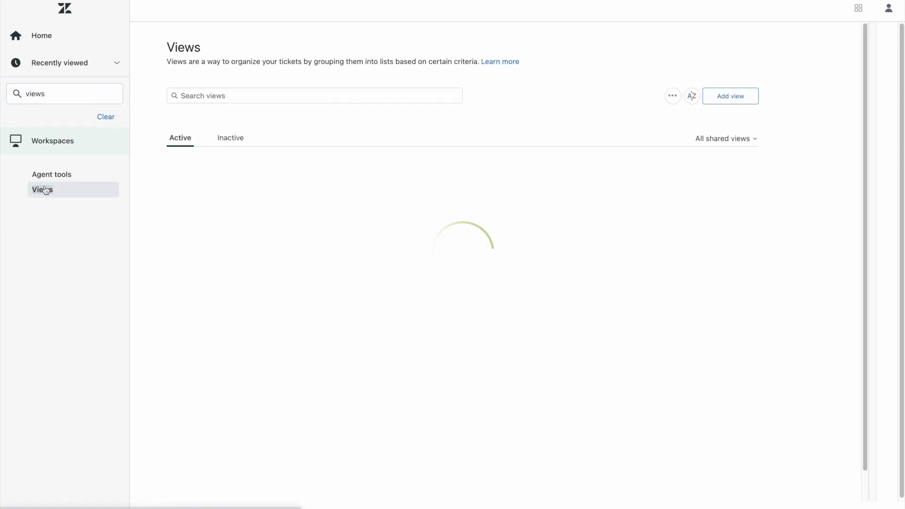
scroll(332, 283, "down", 2)
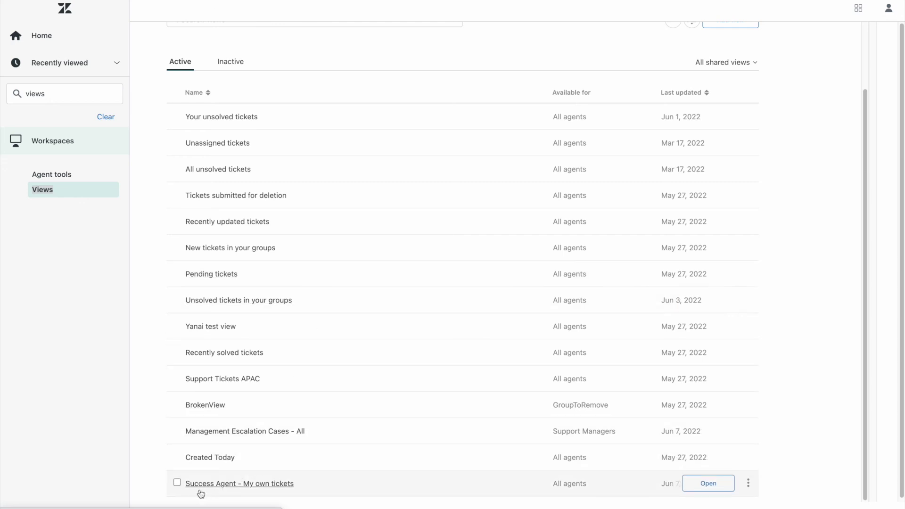